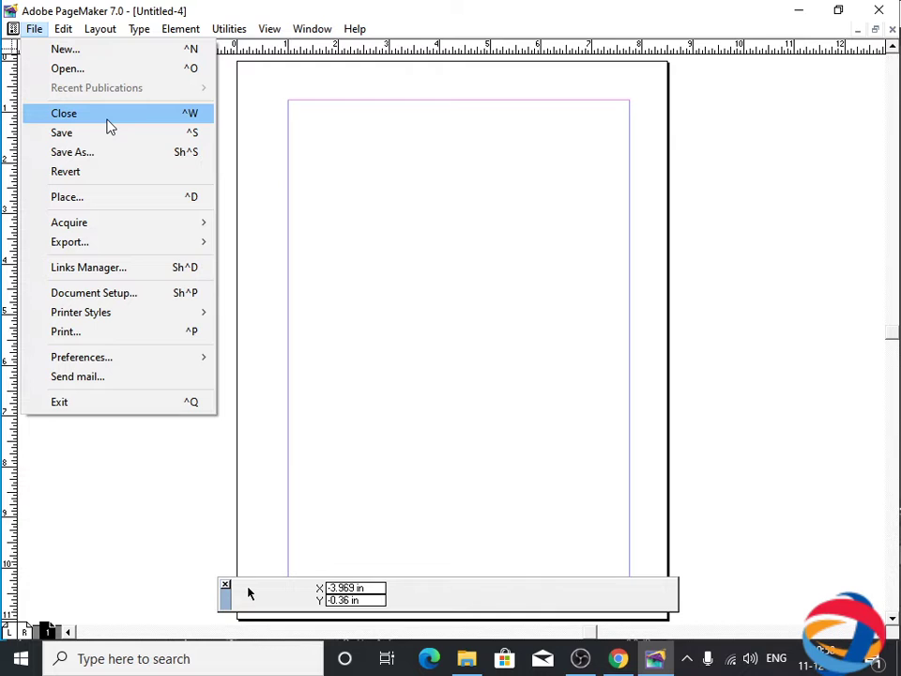
# Start a new publication and try the Wide orientation in its document setup
pyautogui.press('n')
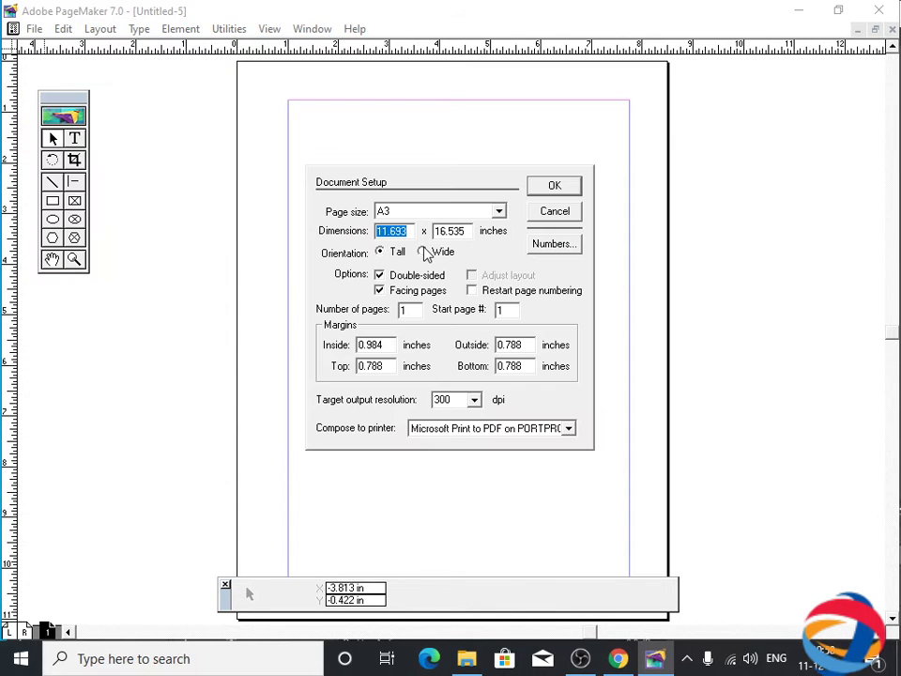
pyautogui.click(423, 253)
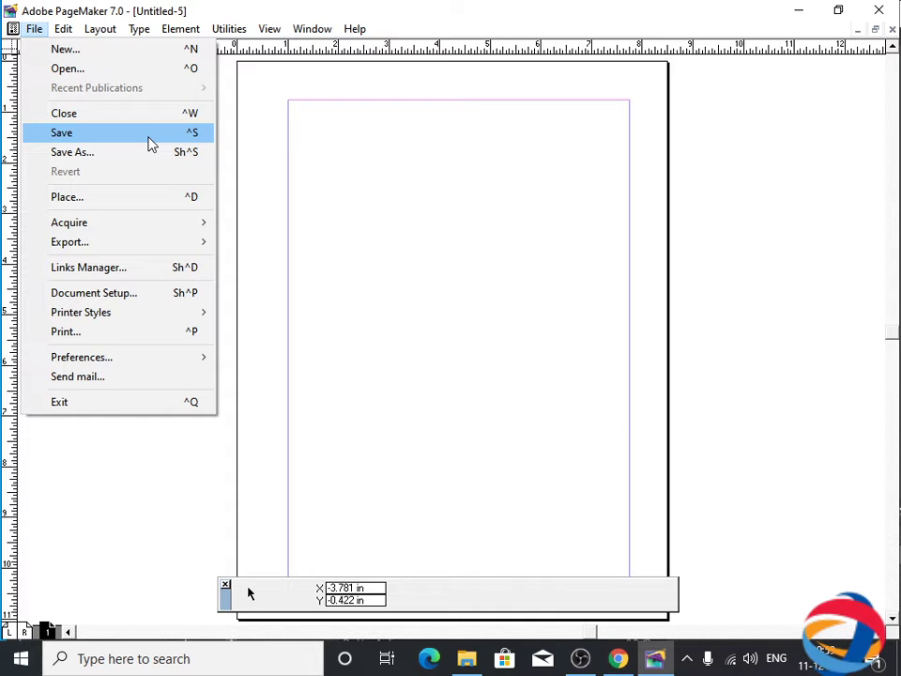
pyautogui.click(180, 28)
pyautogui.moveTo(208, 58)
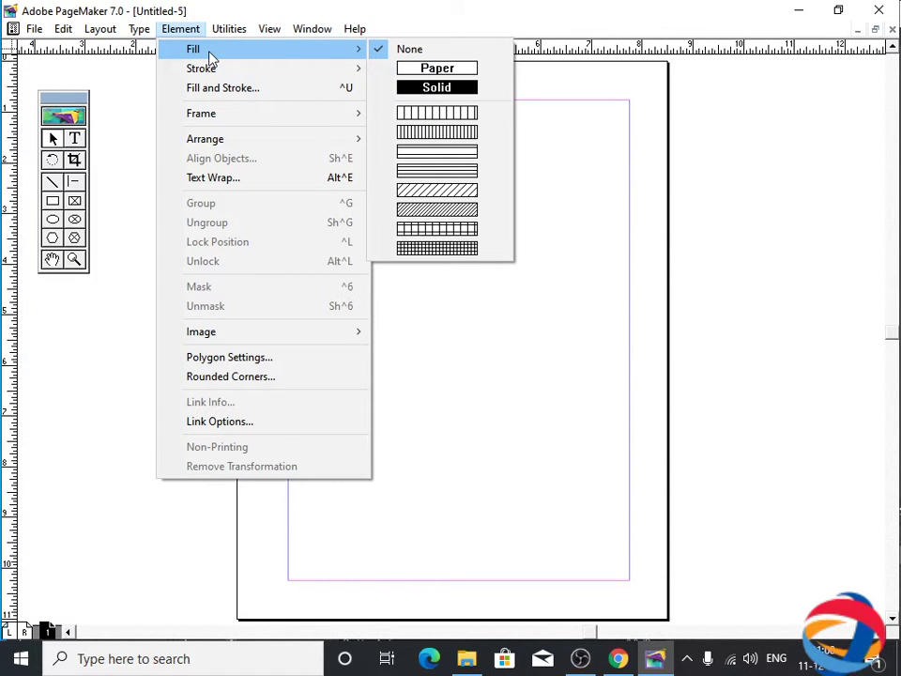
pyautogui.moveTo(274, 36)
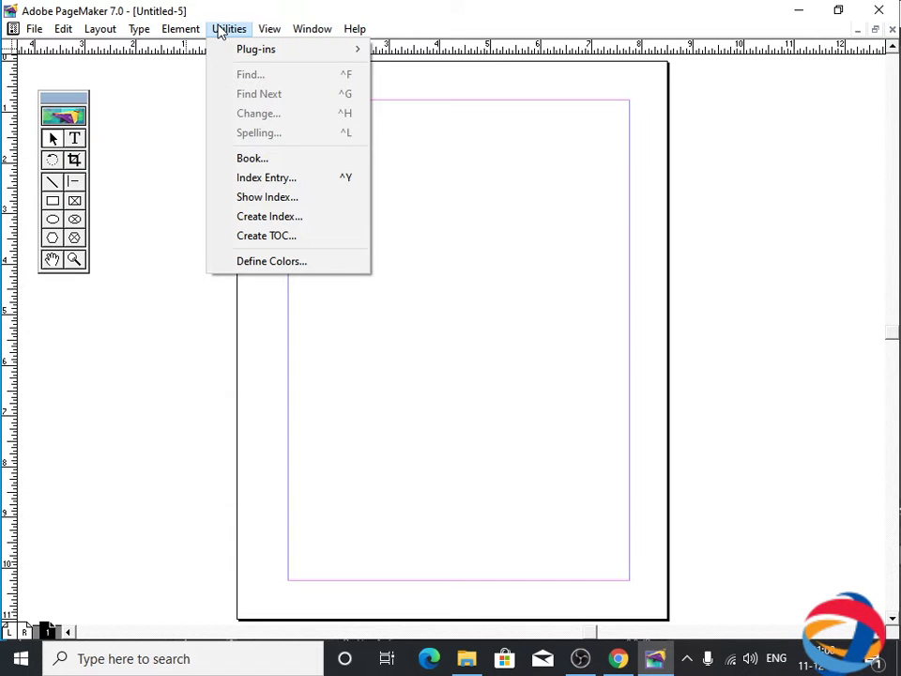
pyautogui.moveTo(131, 36)
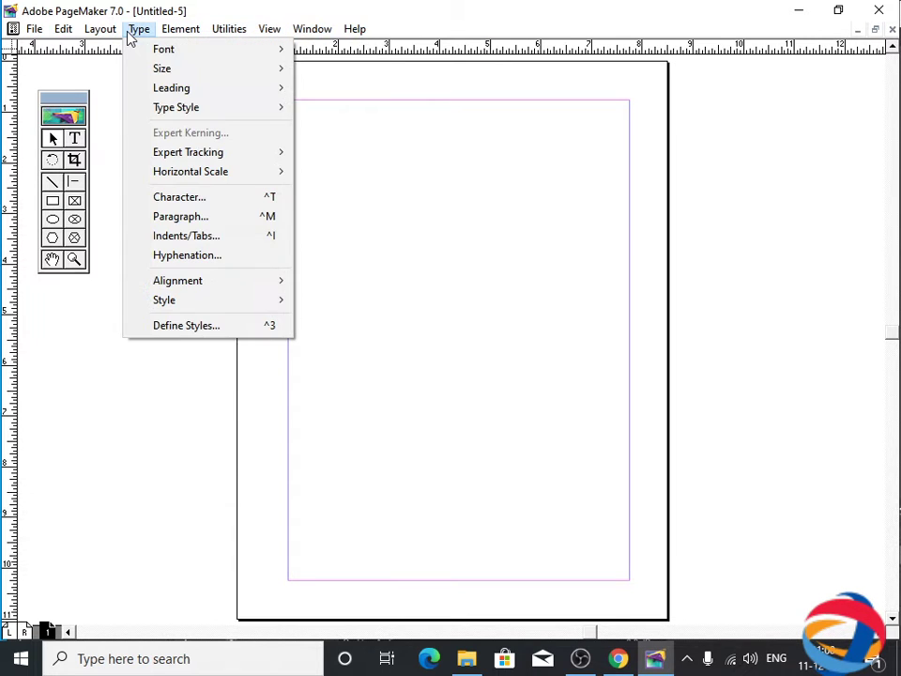
pyautogui.moveTo(181, 52)
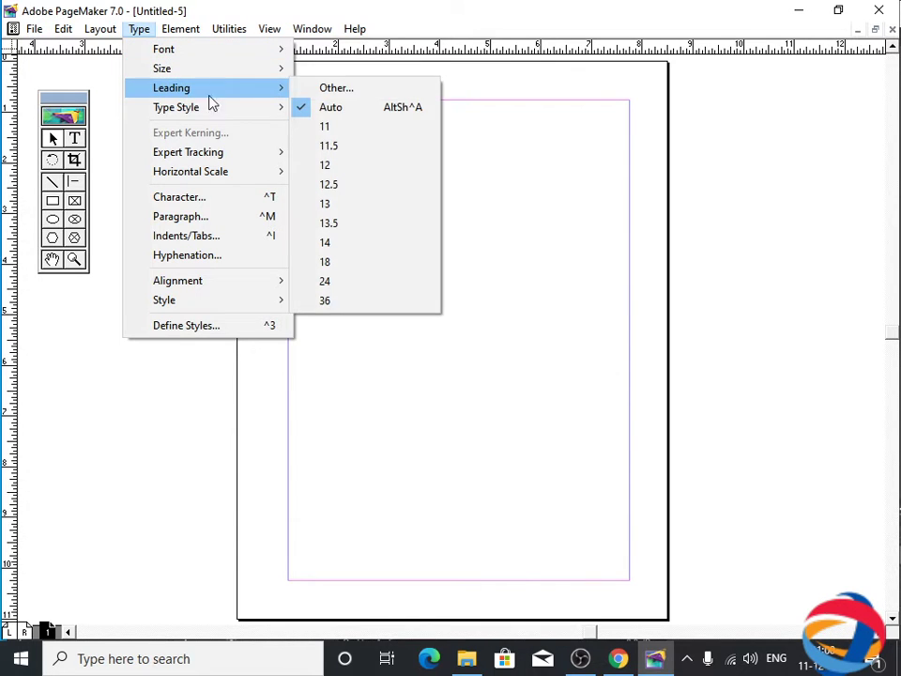
pyautogui.moveTo(207, 107)
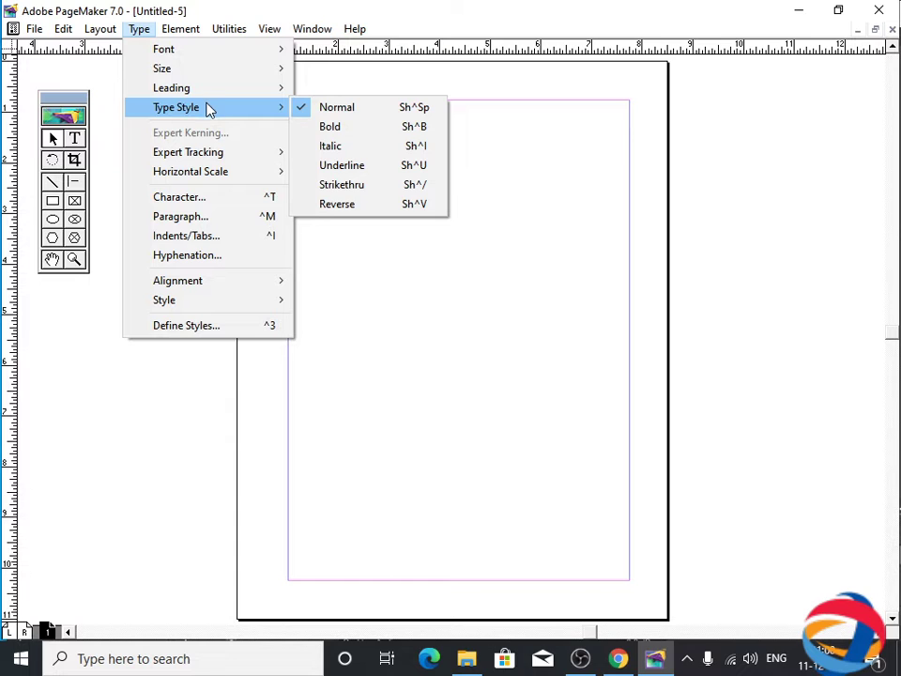
# Set the text wrap to the rectangular wrap-around option with nothing selected on the page
pyautogui.moveTo(184, 29)
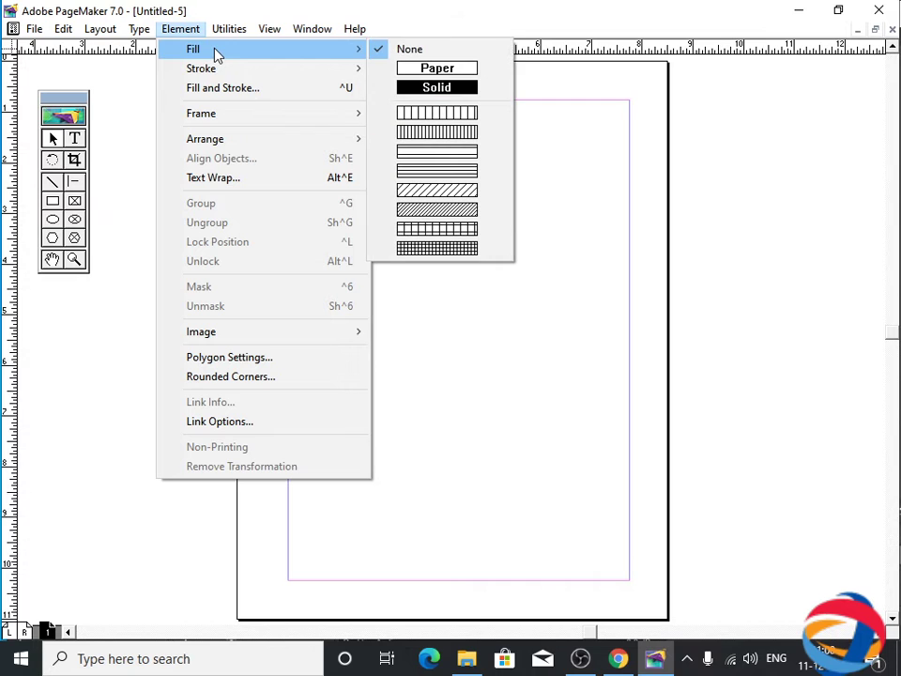
pyautogui.click(248, 190)
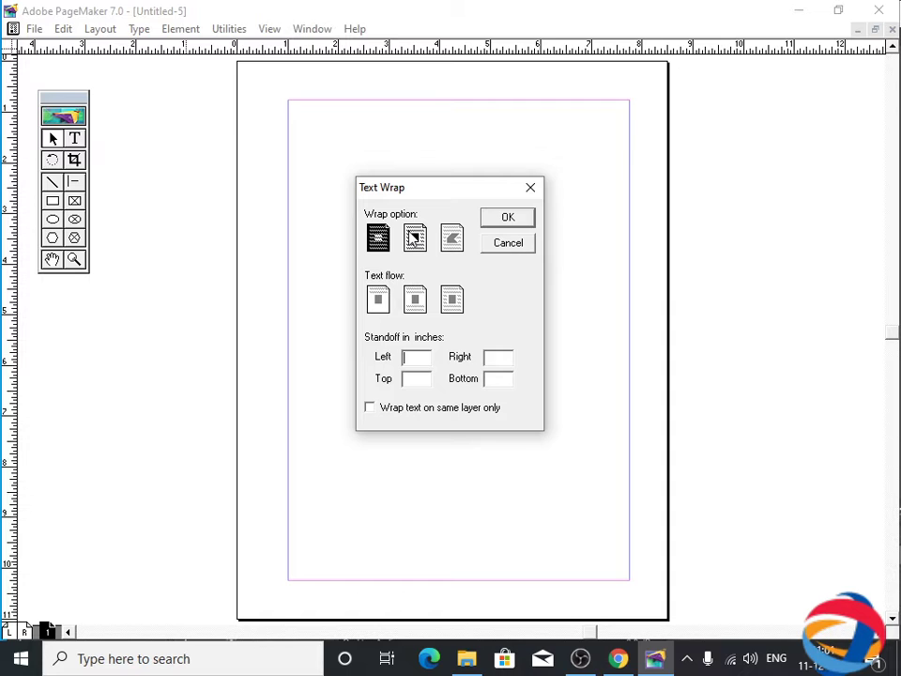
pyautogui.click(414, 238)
pyautogui.click(500, 218)
# Show the Control Palette
pyautogui.click(230, 29)
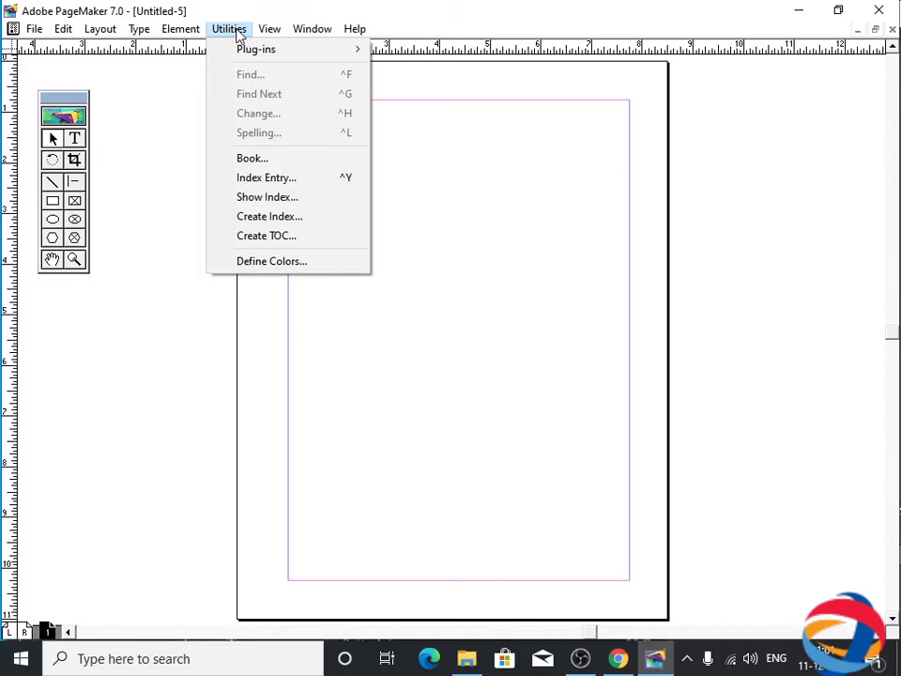
pyautogui.moveTo(303, 35)
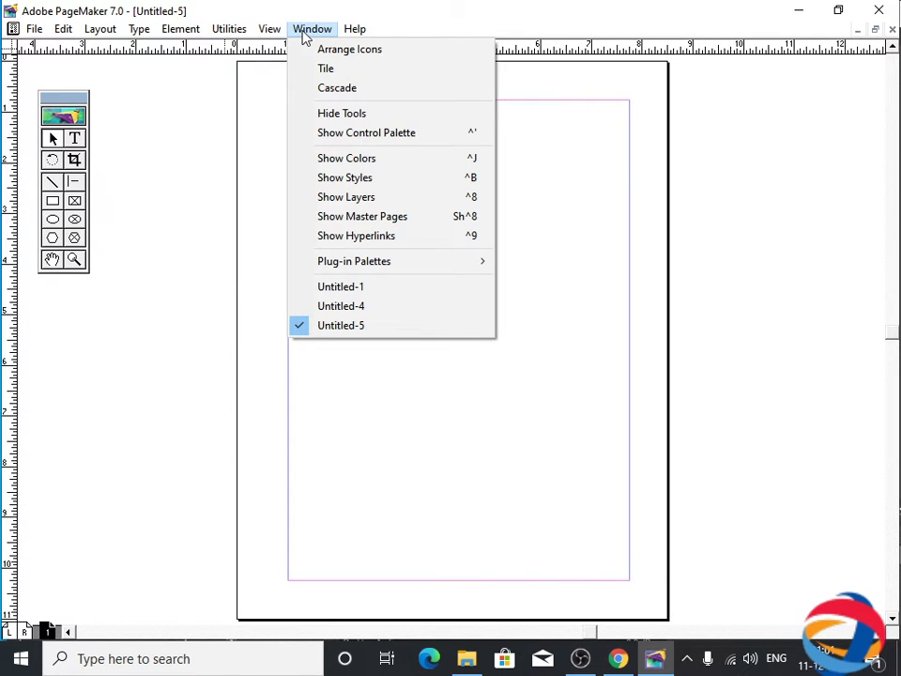
pyautogui.click(339, 136)
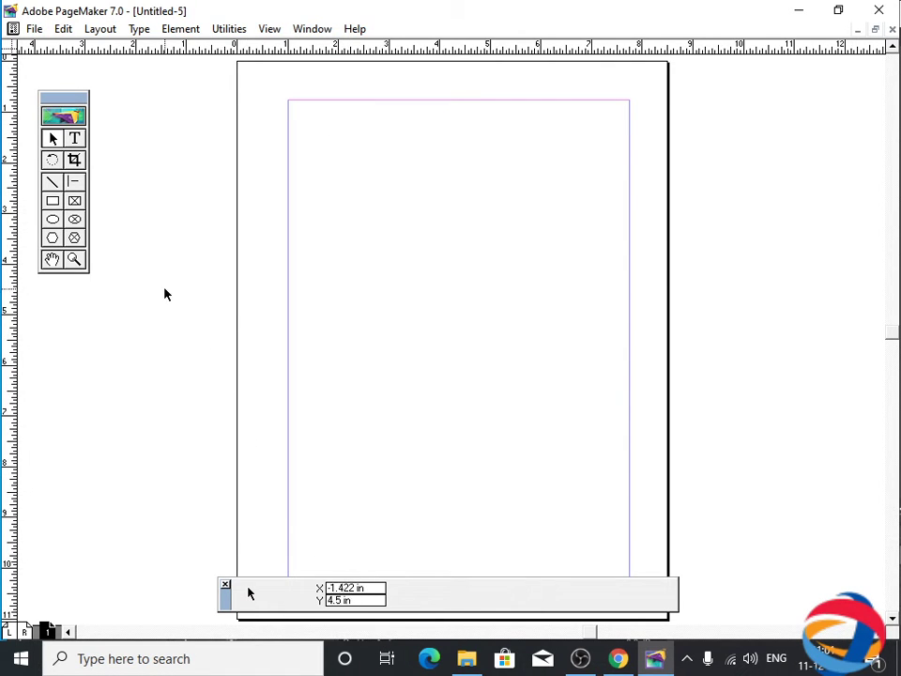
# Create a text block about 5 in wide in the upper part of the page containing "CIIT COLLEGE"
pyautogui.click(75, 139)
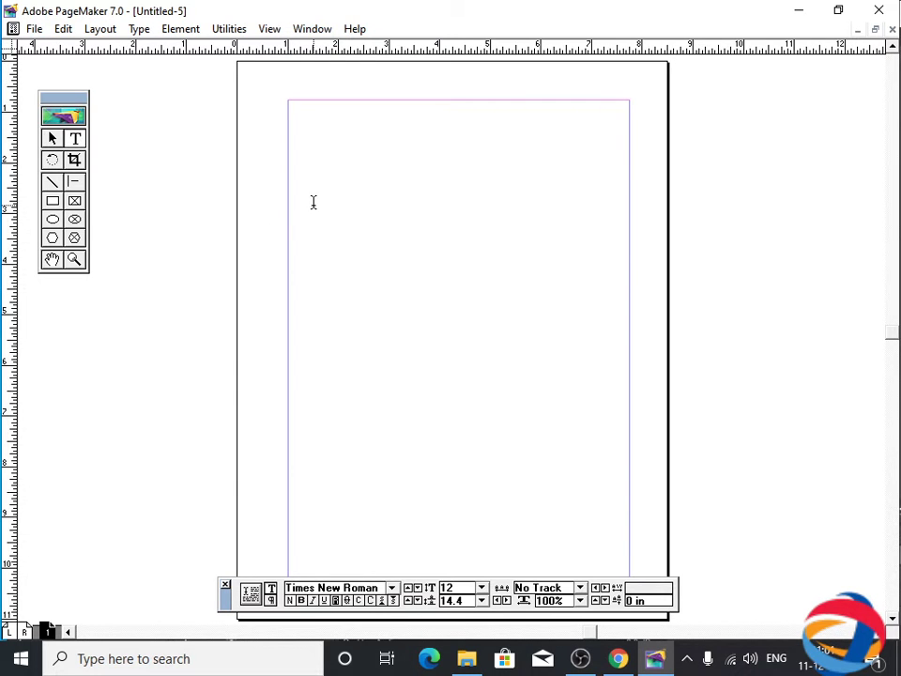
pyautogui.moveTo(313, 205); pyautogui.dragTo(566, 319)
pyautogui.write('ciit')
pyautogui.press('BackSpace')
pyautogui.press('BackSpace')
pyautogui.press('BackSpace')
pyautogui.press('BackSpace')
pyautogui.press('BackSpace')
pyautogui.write('ciitcOLLEGE')
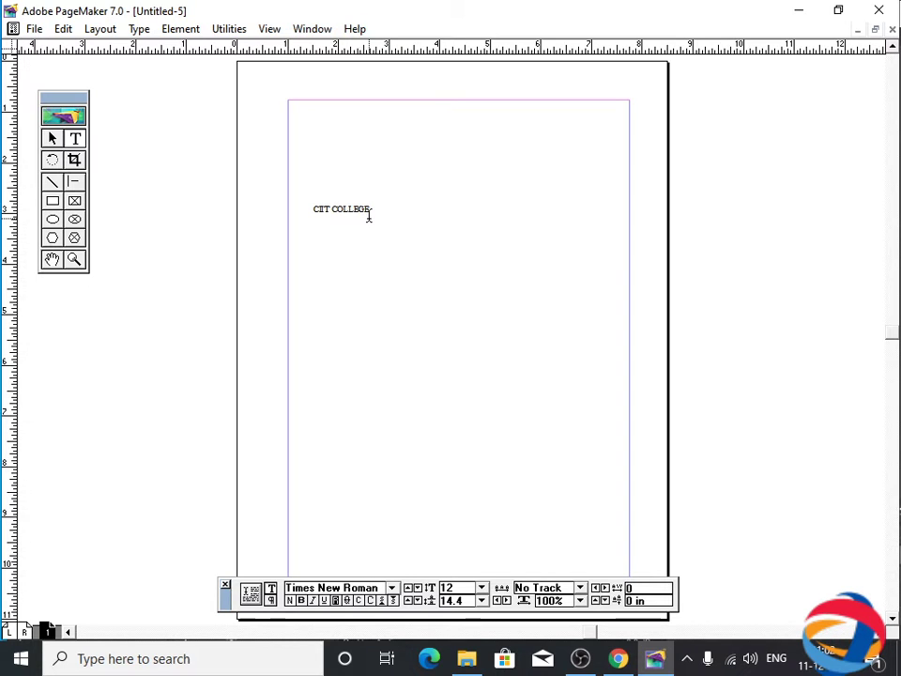
# Format the whole CIIT COLLEGE text in Yu Gothic UI Semibold at 36 pt
pyautogui.hotkey('ctrl', 'a')
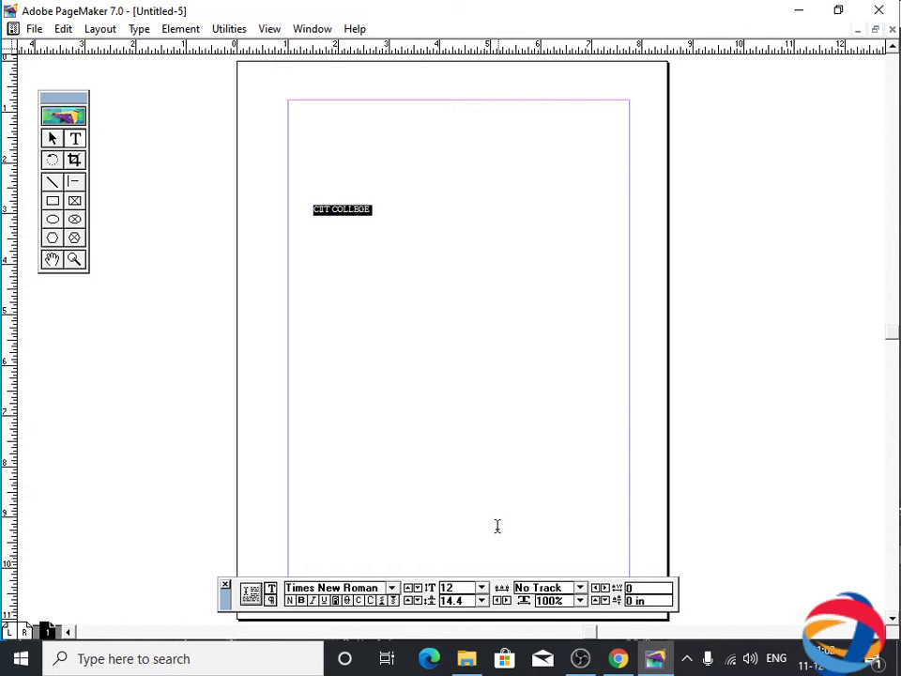
pyautogui.click(464, 588)
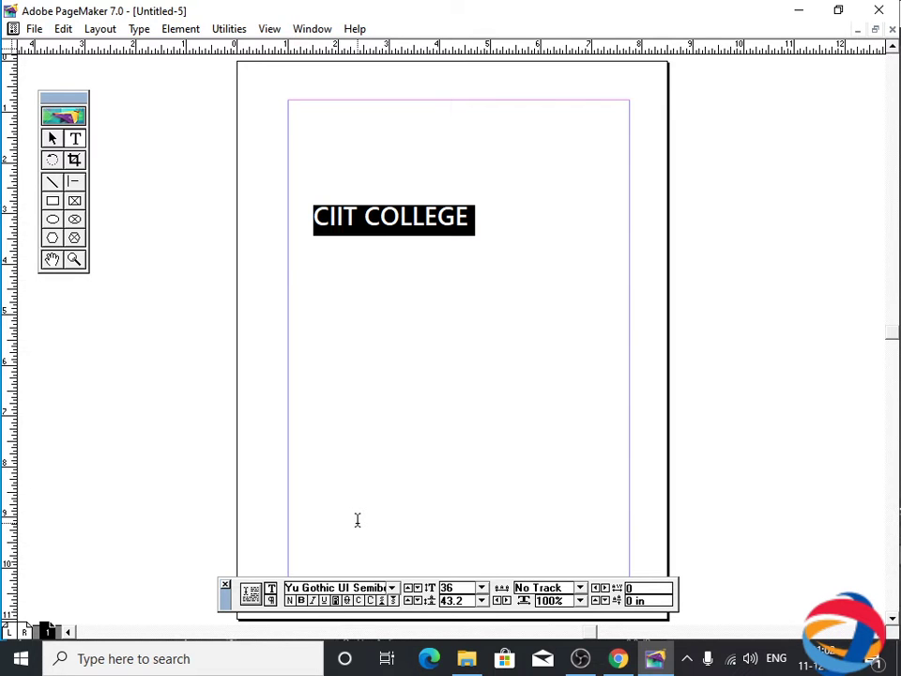
pyautogui.click(291, 263)
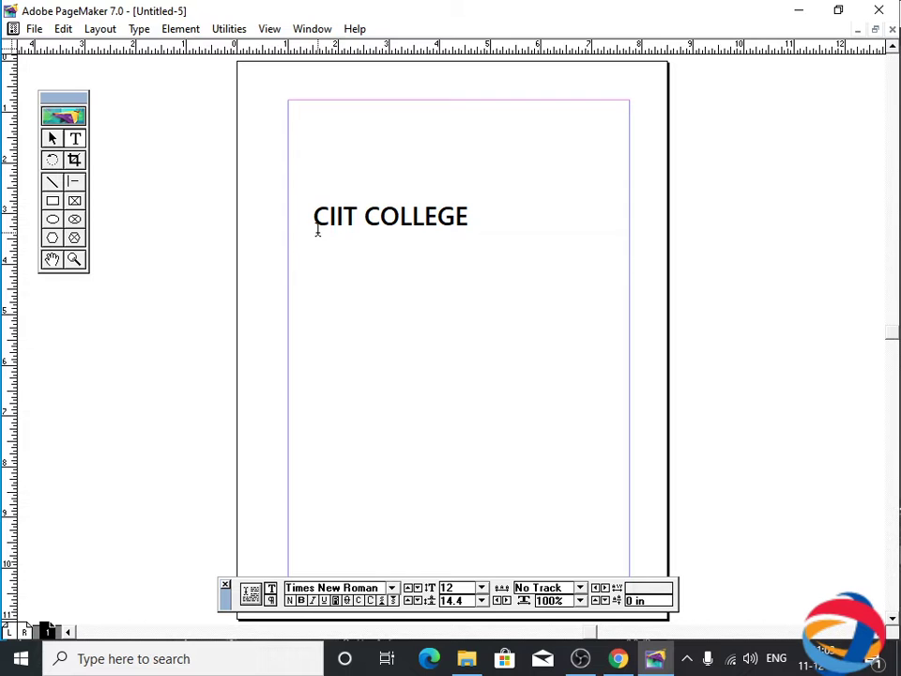
# Show the Colors palette
pyautogui.click(229, 29)
pyautogui.moveTo(214, 48)
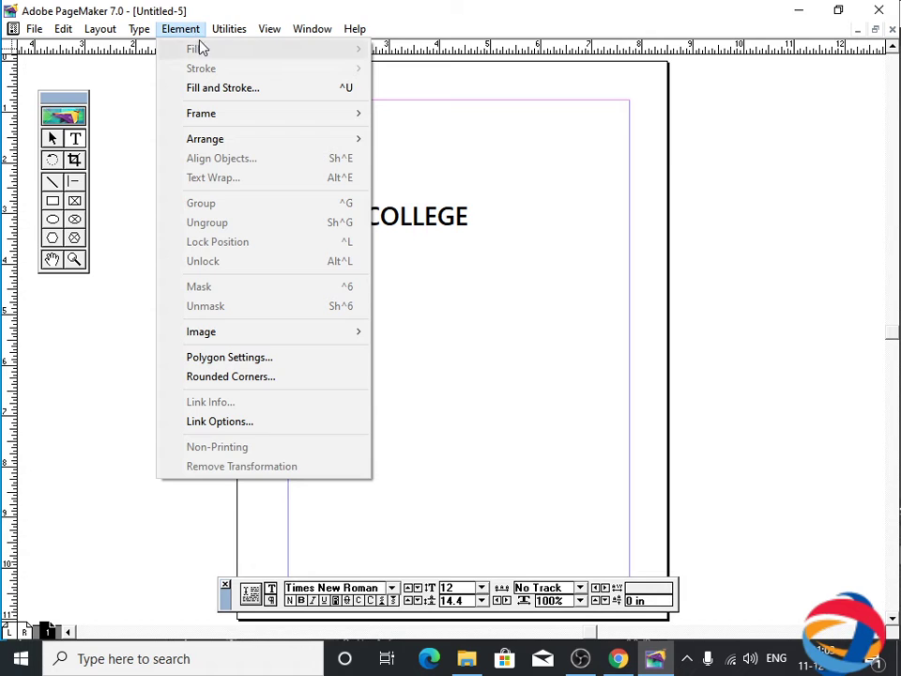
pyautogui.moveTo(324, 36)
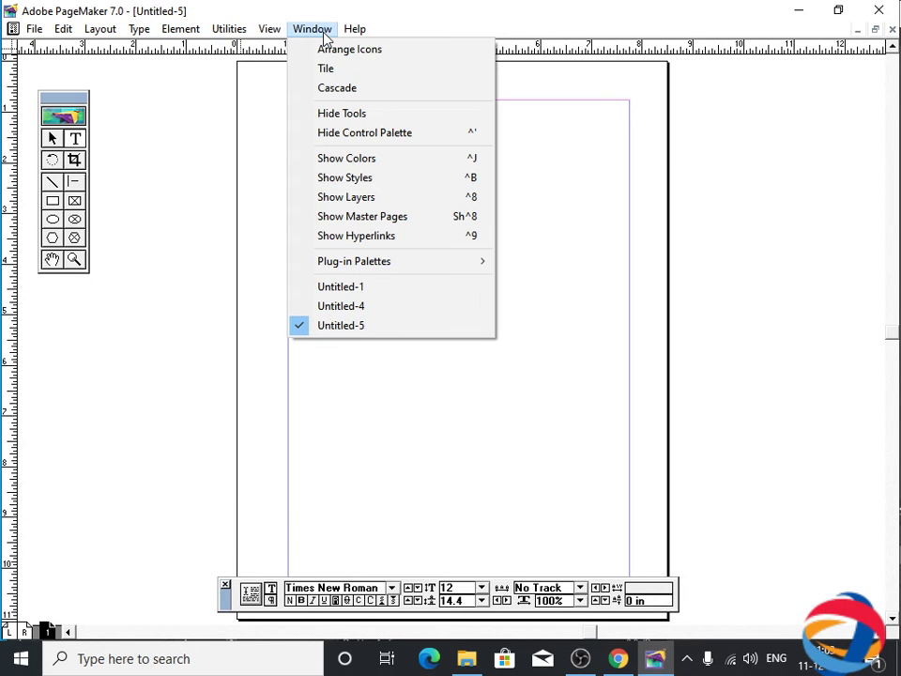
pyautogui.click(369, 161)
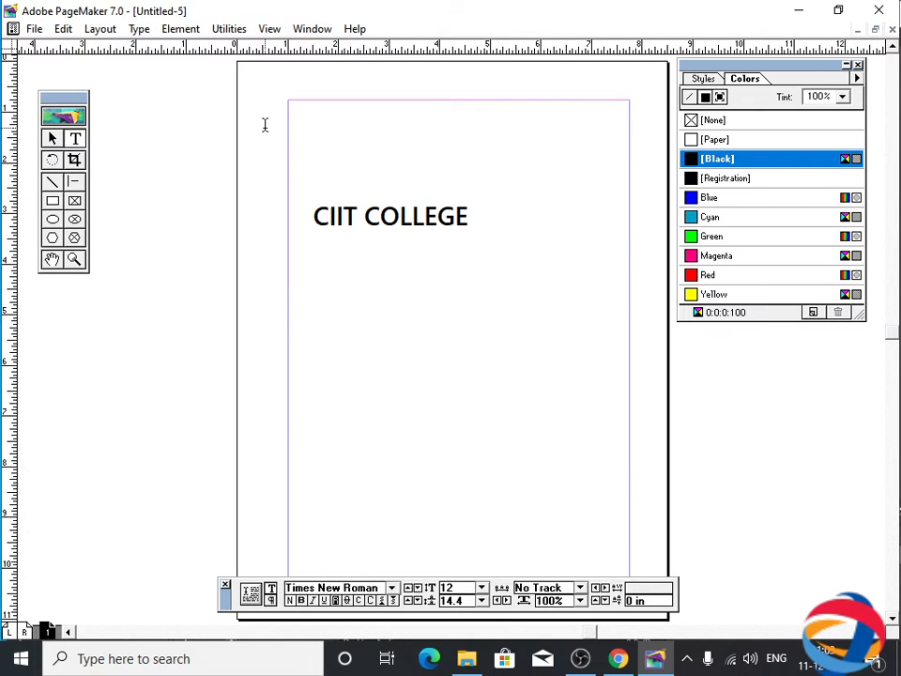
# Try red on the whole CIIT COLLEGE text, but settle on Yellow as its color
pyautogui.moveTo(315, 216); pyautogui.dragTo(496, 222)
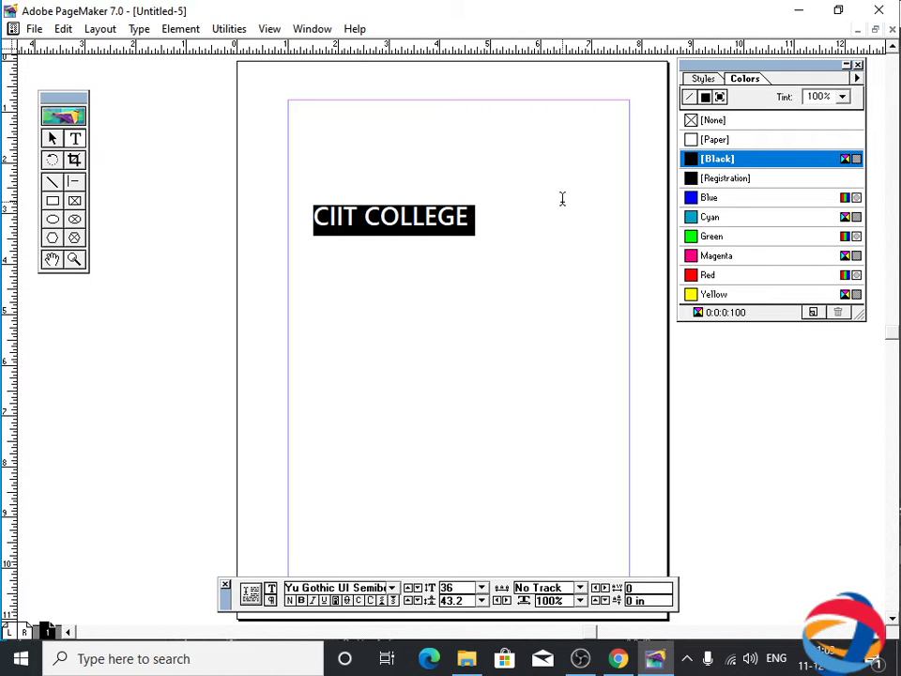
pyautogui.click(699, 275)
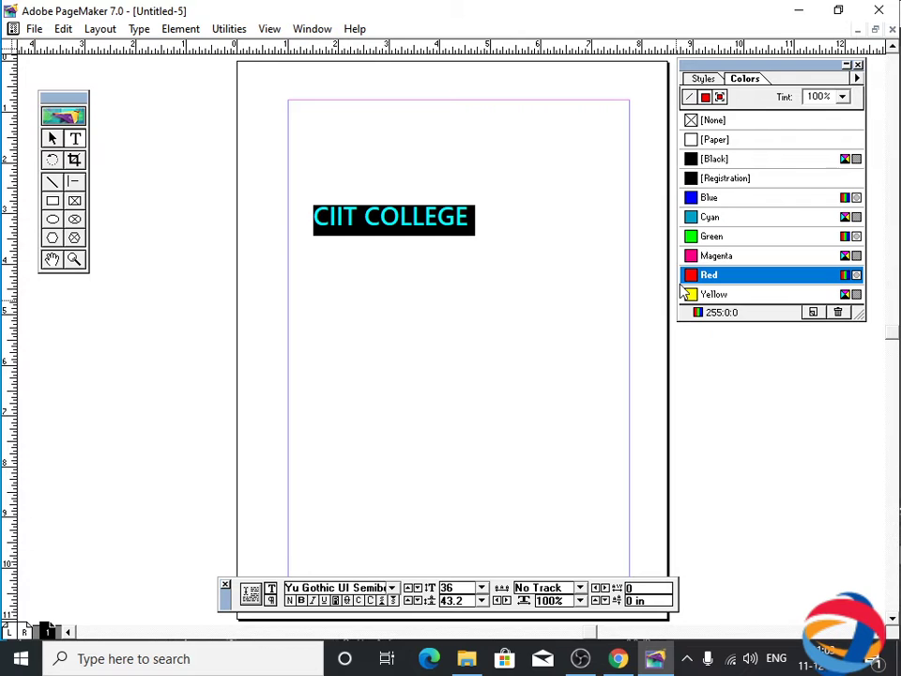
pyautogui.click(689, 294)
pyautogui.click(540, 302)
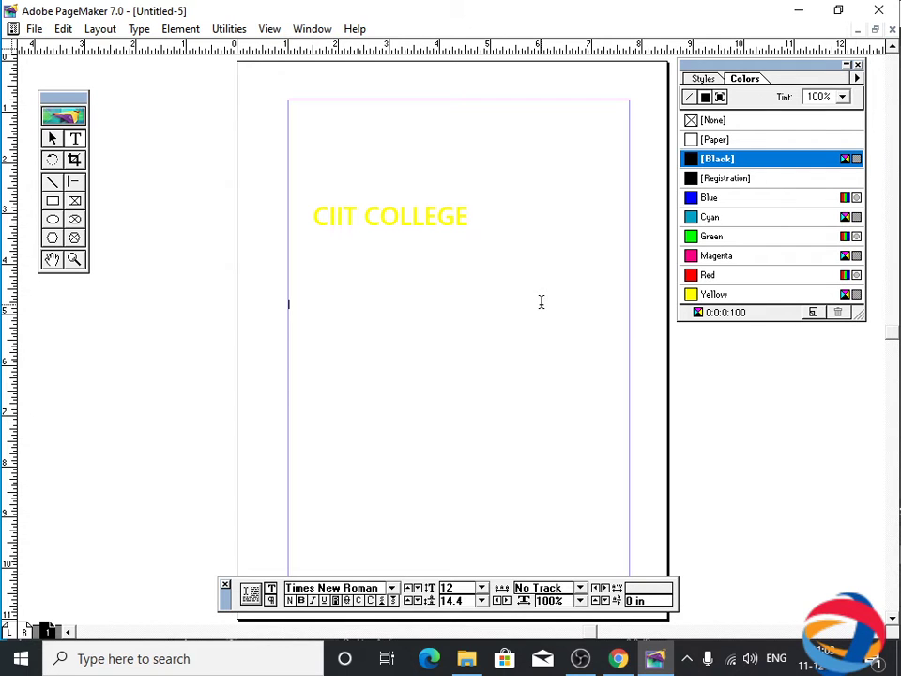
# View the Styles palette, return to Colors and choose [Registration] with the cursor at the end of the text
pyautogui.hotkey('ctrl', 'a')
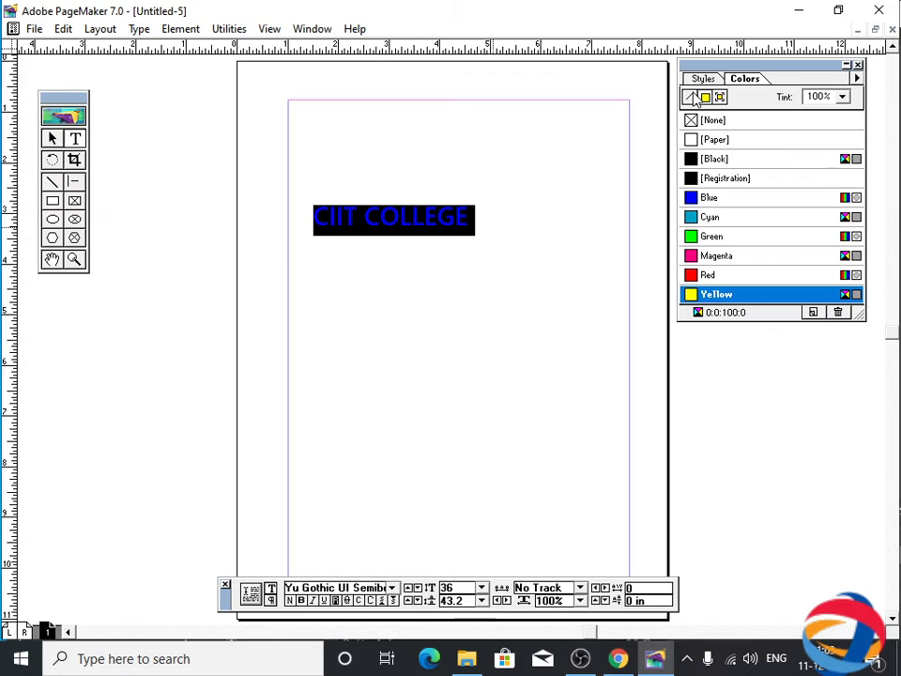
pyautogui.press('Right')
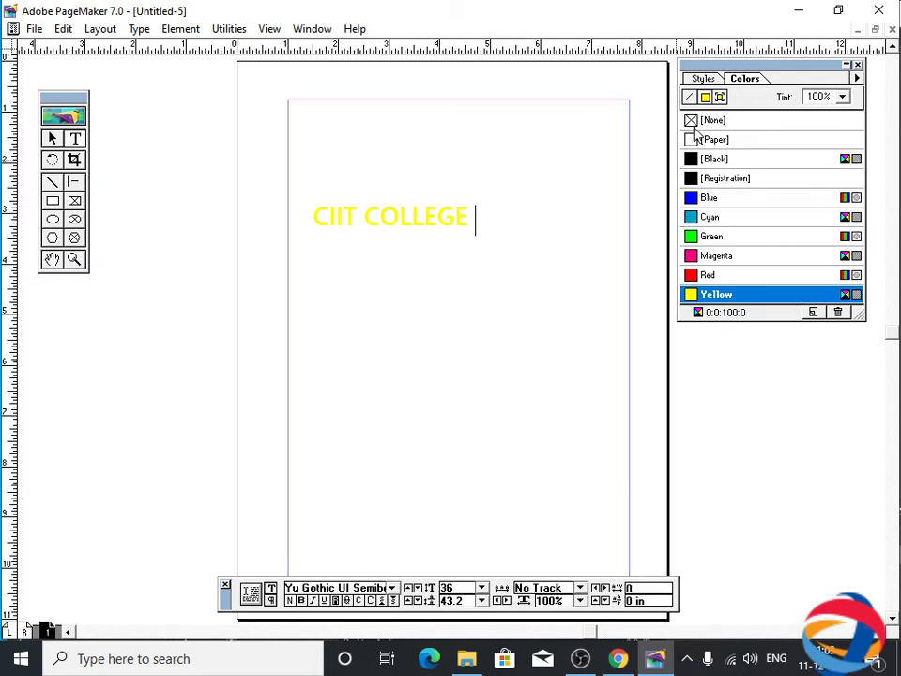
pyautogui.hotkey('ctrl', 'b')
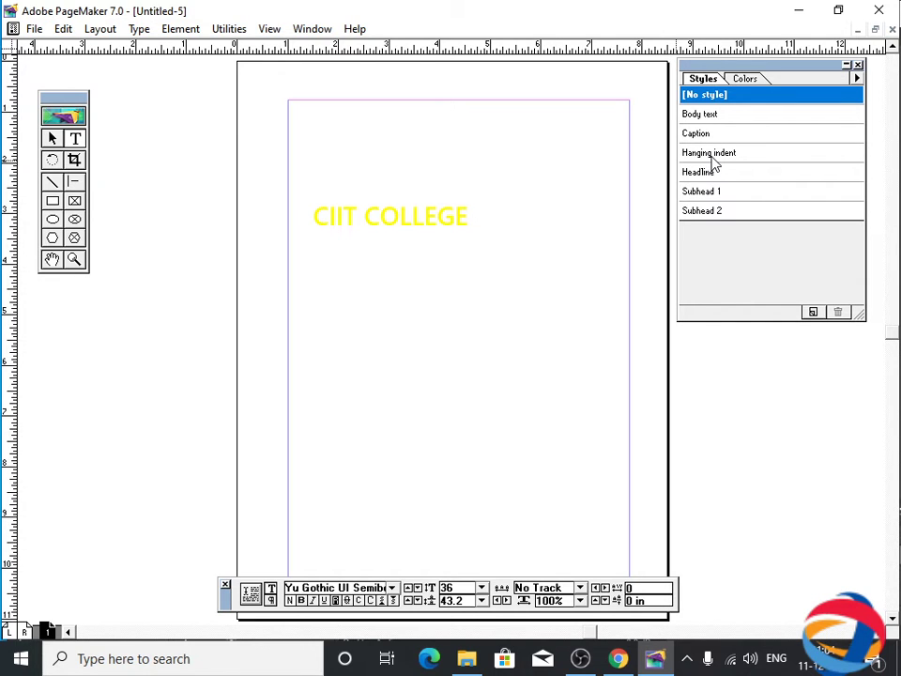
pyautogui.hotkey('ctrl', 'j')
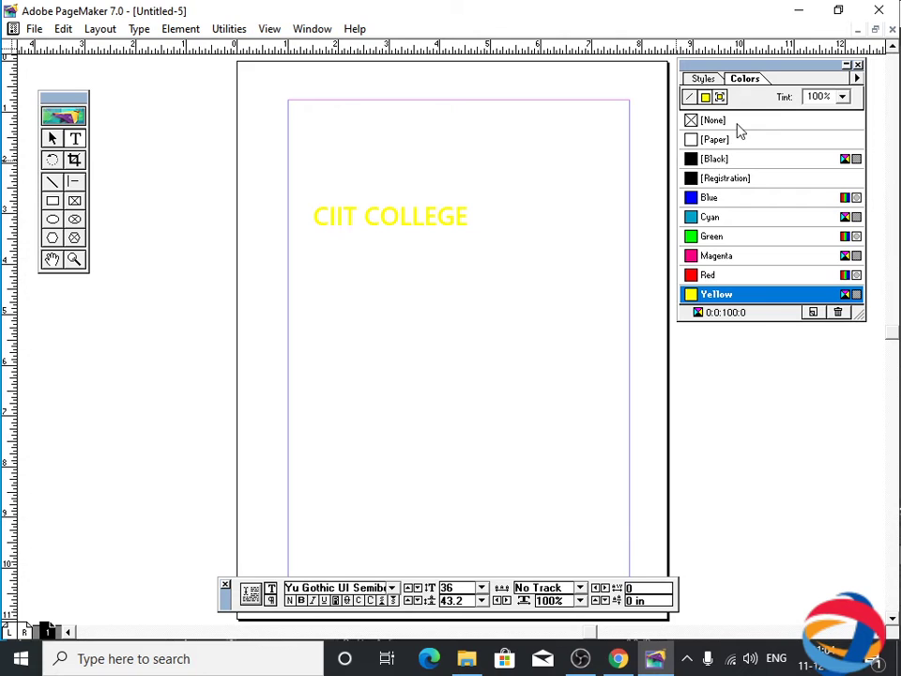
pyautogui.click(691, 181)
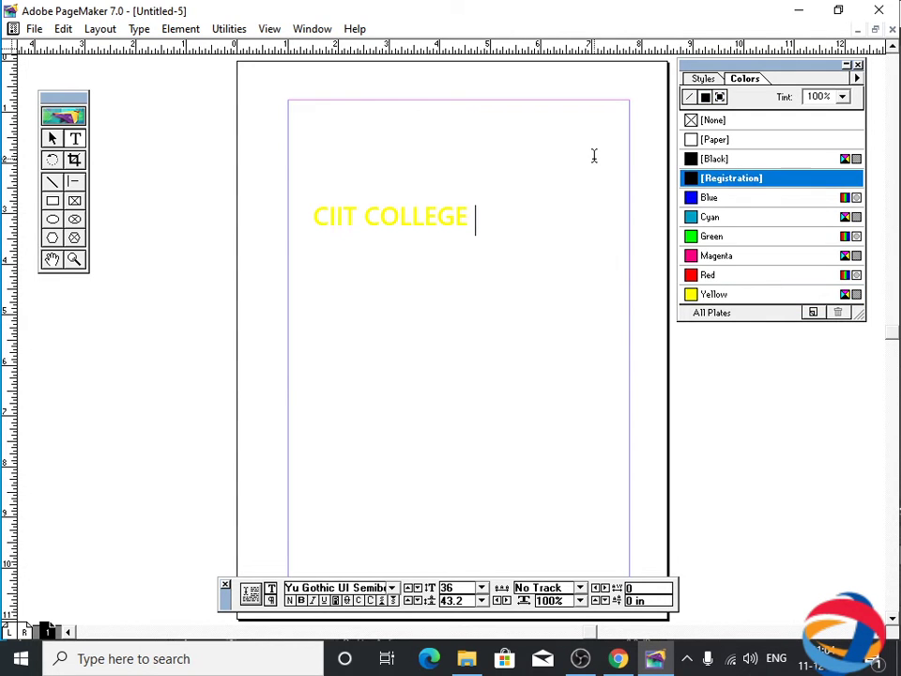
# Rotate the CIIT COLLEGE text block to about -0.5° and move it down so it overlaps the page's left edge
pyautogui.click(52, 138)
pyautogui.click(380, 217)
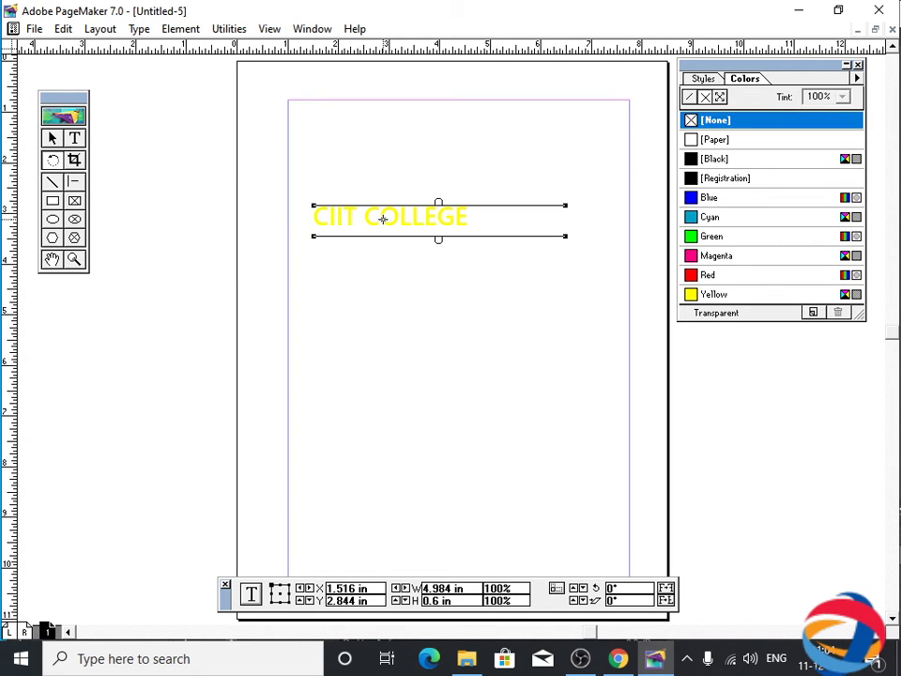
pyautogui.moveTo(382, 218); pyautogui.dragTo(381, 253)
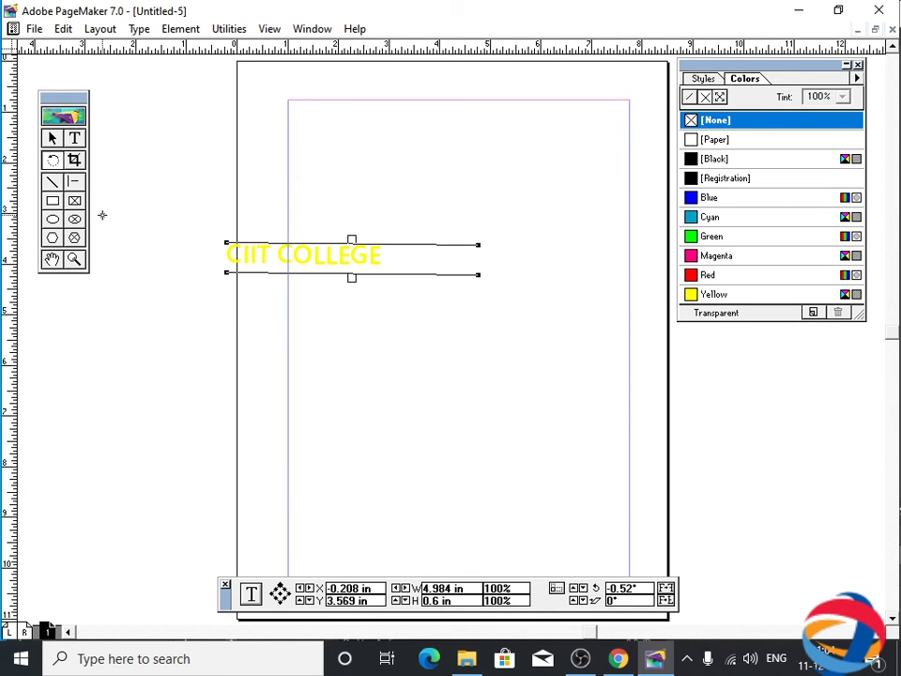
# Draw a rectangle about 5.7 in wide and 3.6 in high across the upper half of the page, overlapping the text
pyautogui.click(53, 260)
pyautogui.moveTo(336, 278); pyautogui.dragTo(388, 280)
pyautogui.moveTo(305, 261); pyautogui.dragTo(326, 290)
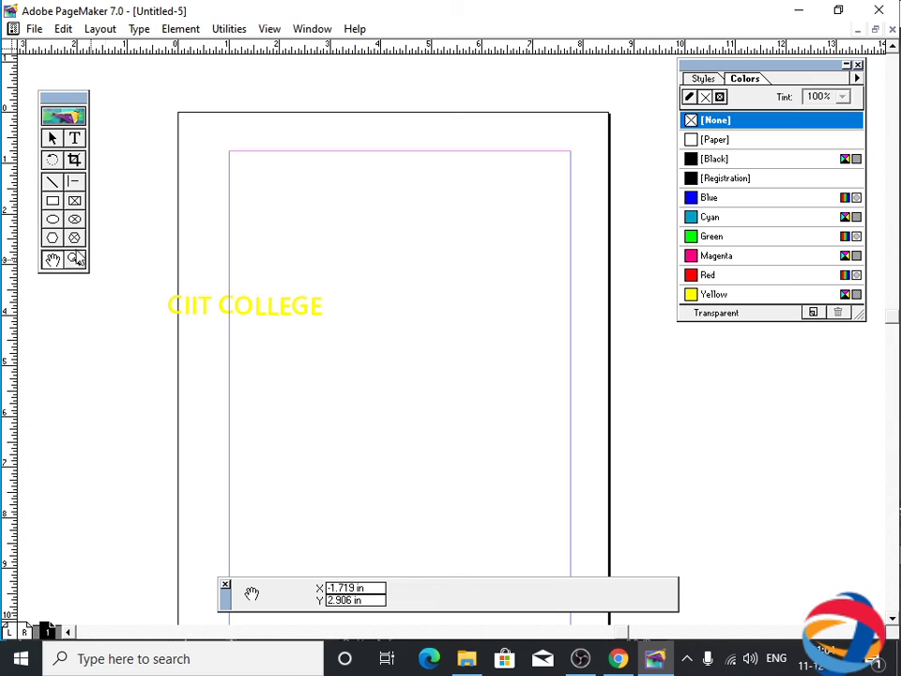
pyautogui.click(52, 200)
pyautogui.moveTo(251, 241); pyautogui.dragTo(540, 418)
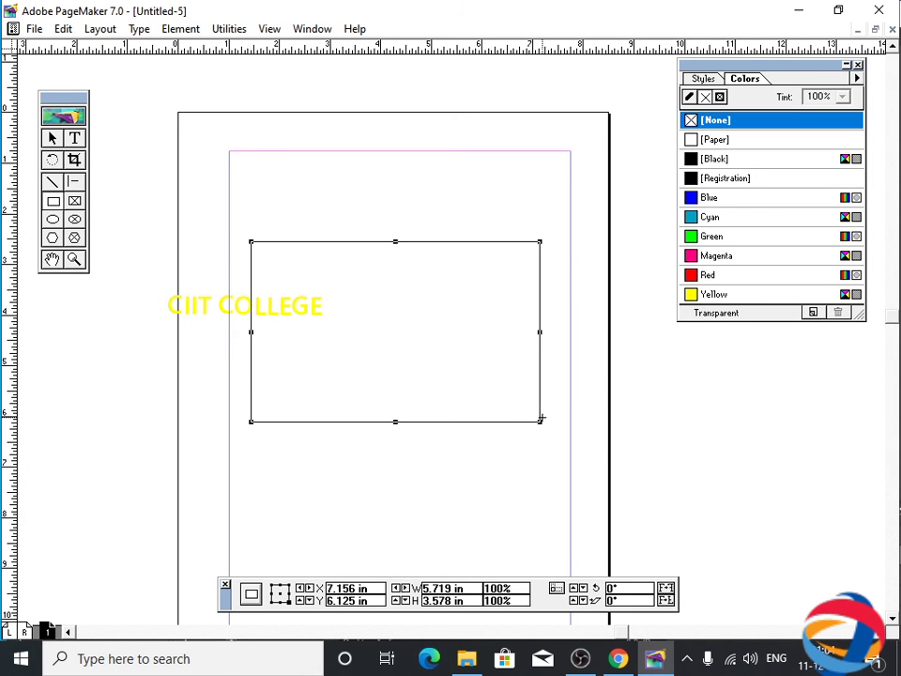
# Give the rectangle a solid 12 pt stroke
pyautogui.click(233, 29)
pyautogui.moveTo(166, 34)
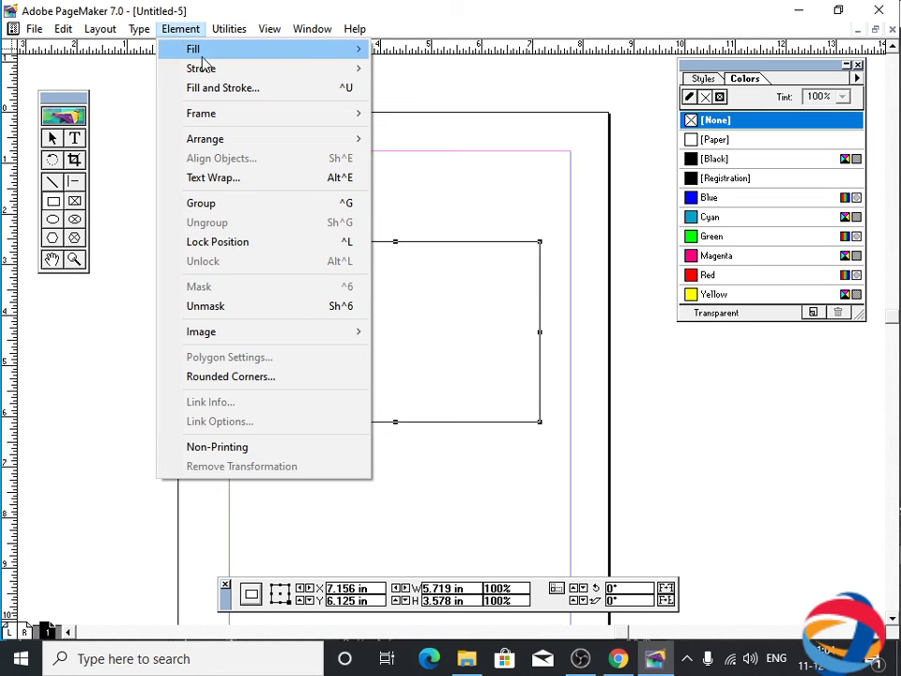
pyautogui.moveTo(362, 113)
pyautogui.moveTo(347, 68)
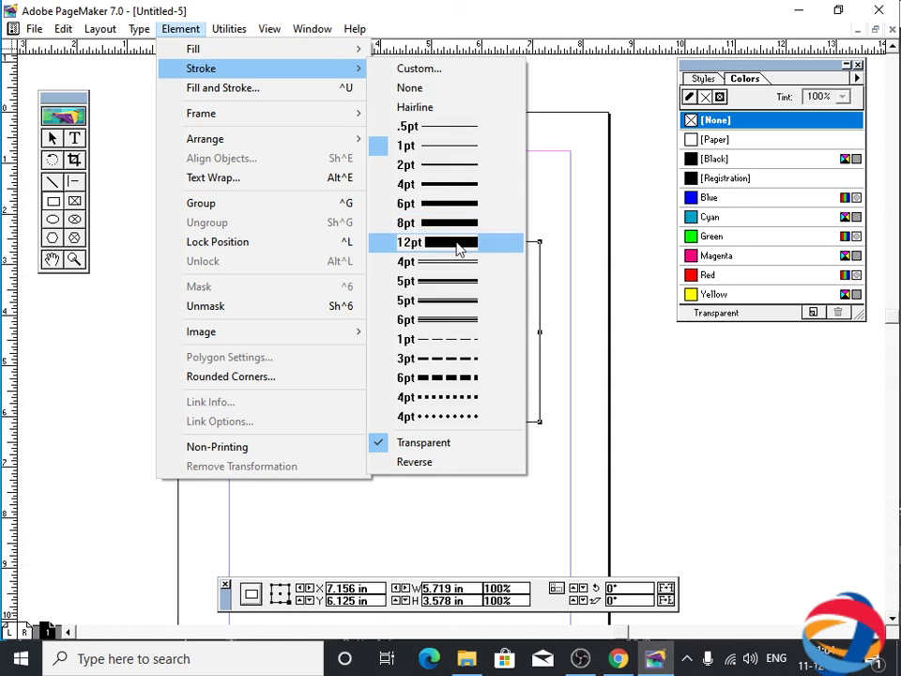
pyautogui.click(460, 243)
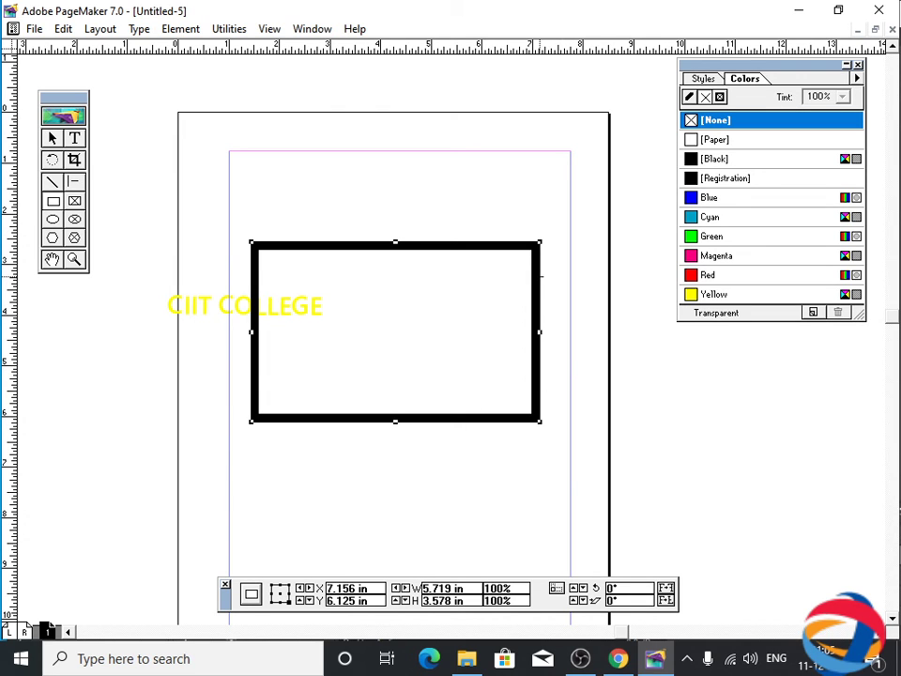
# Try Red and [Black] as the rectangle's fill, and settle on [Paper]
pyautogui.click(711, 274)
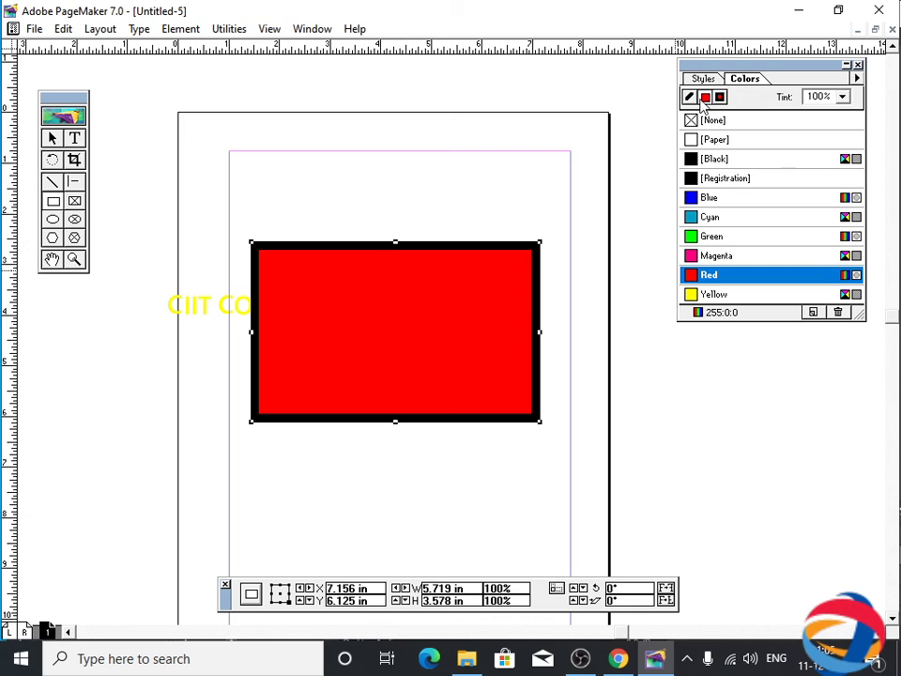
pyautogui.click(694, 160)
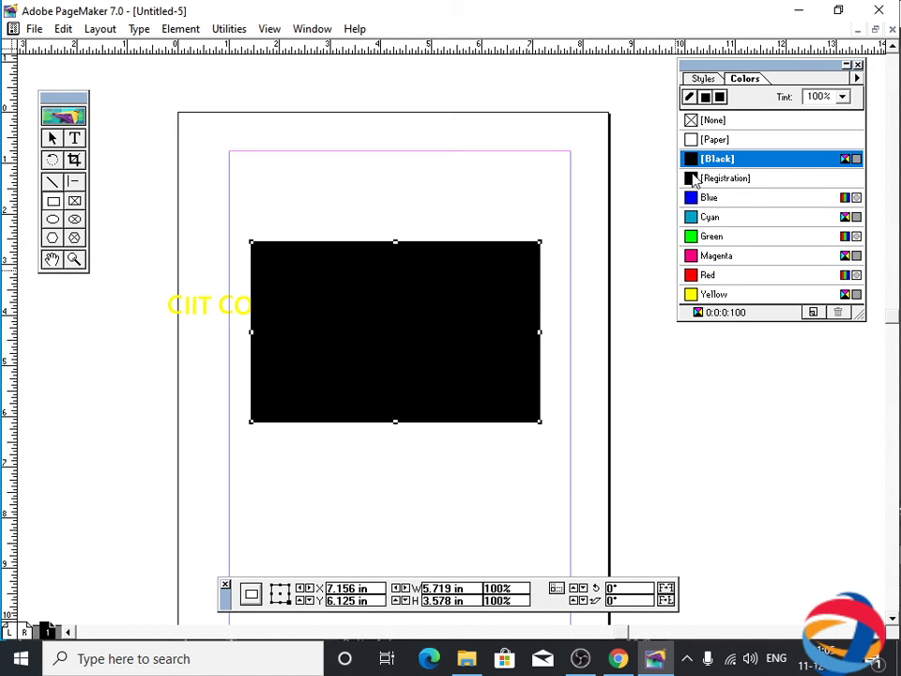
pyautogui.click(713, 138)
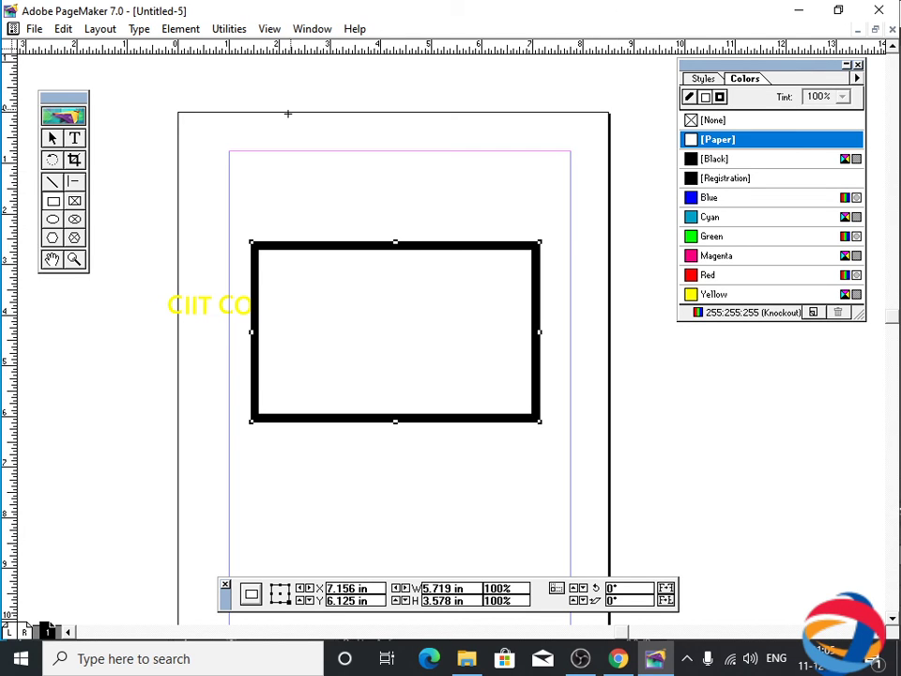
# Move the CIIT COLLEGE text block above the rectangle and shift the rectangle down about 0.6 in to leave a gap
pyautogui.click(228, 310)
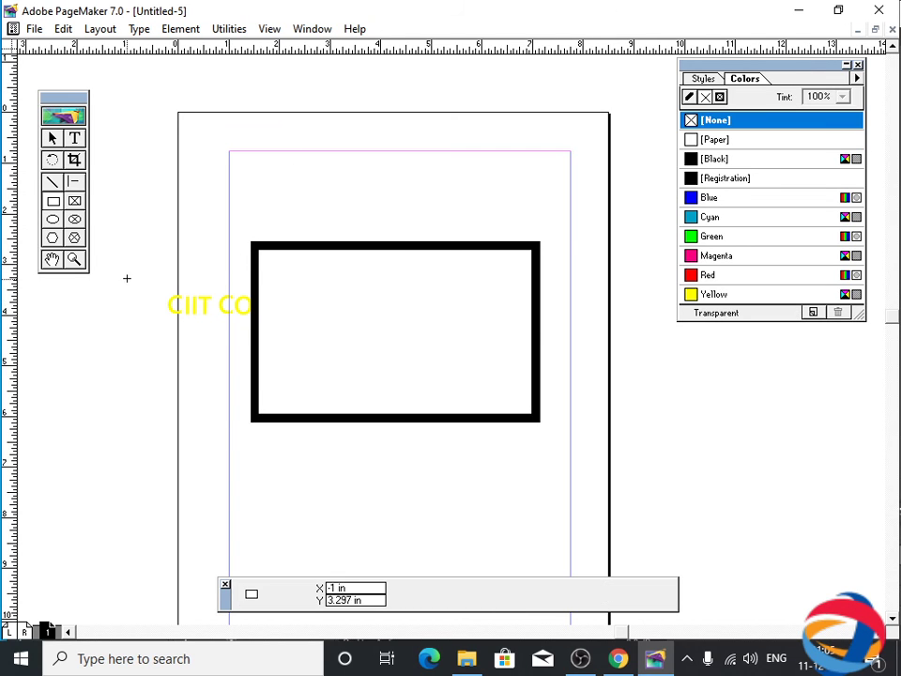
pyautogui.click(75, 139)
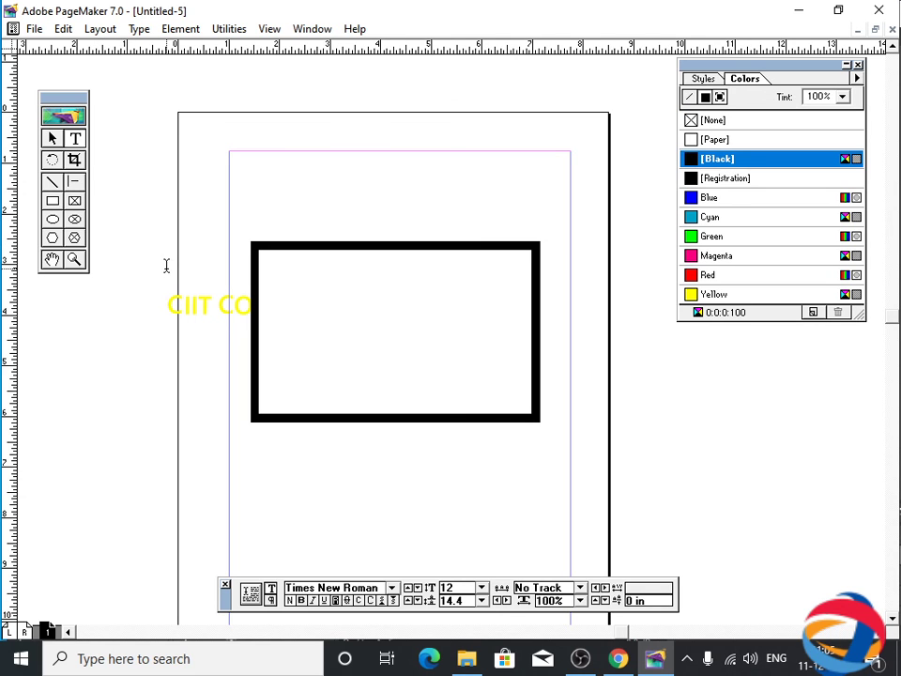
pyautogui.click(196, 315)
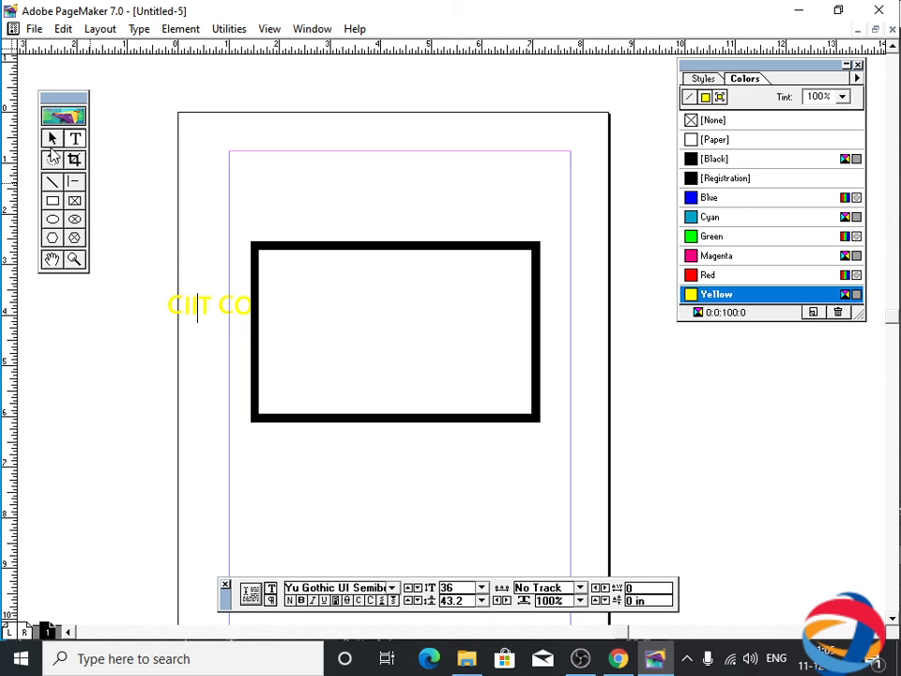
pyautogui.click(52, 138)
pyautogui.moveTo(209, 310); pyautogui.dragTo(371, 226)
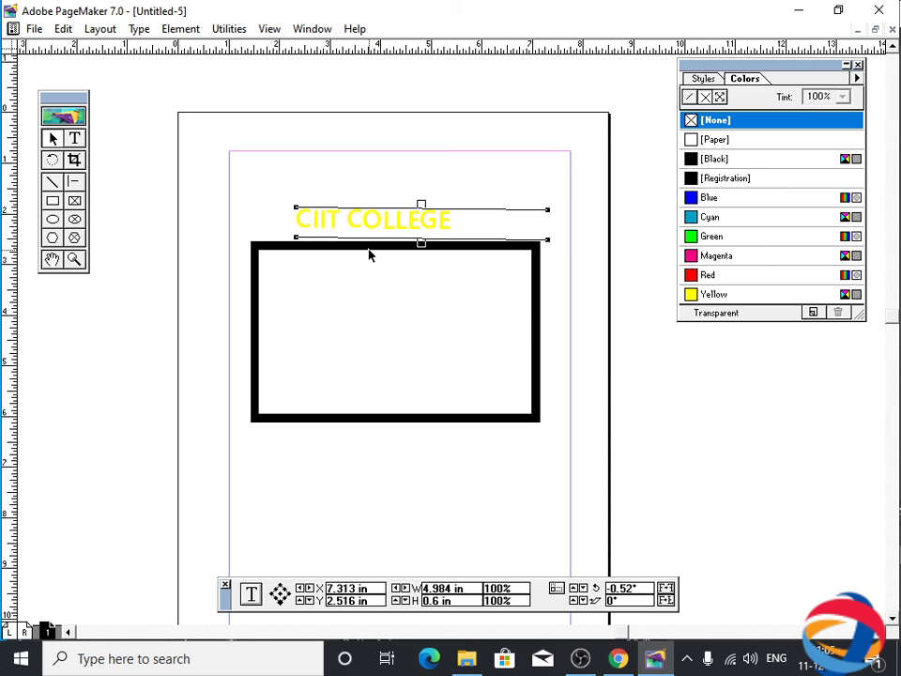
pyautogui.moveTo(371, 267); pyautogui.dragTo(374, 292)
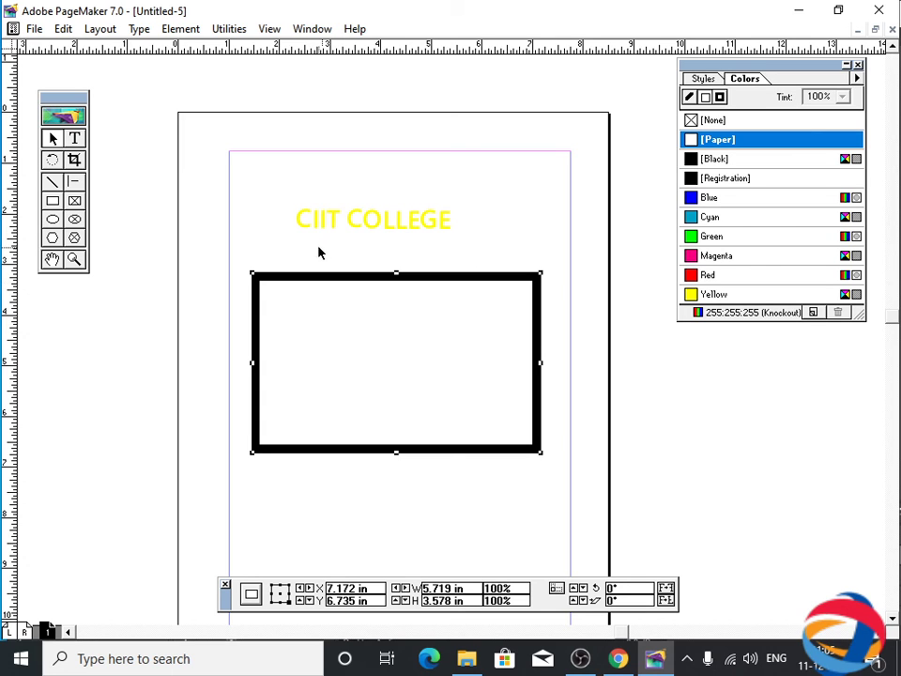
# Draw an ellipse about 5.1 in wide and 0.8 in high around the CIIT COLLEGE text
pyautogui.click(53, 218)
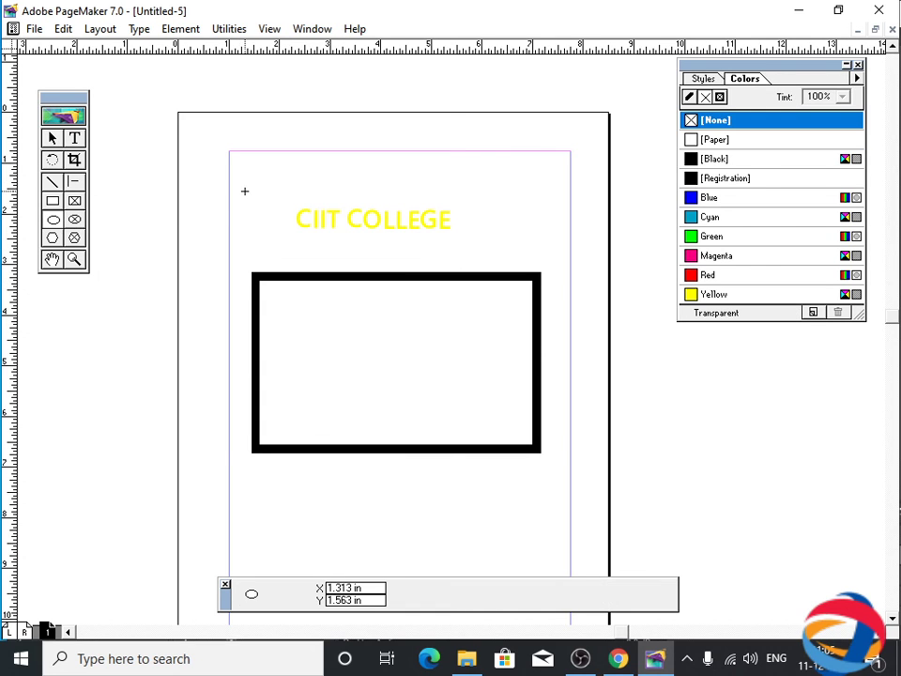
pyautogui.moveTo(245, 192)
pyautogui.mouseDown()
pyautogui.moveTo(360, 227)
pyautogui.moveTo(503, 230)
pyautogui.mouseUp()
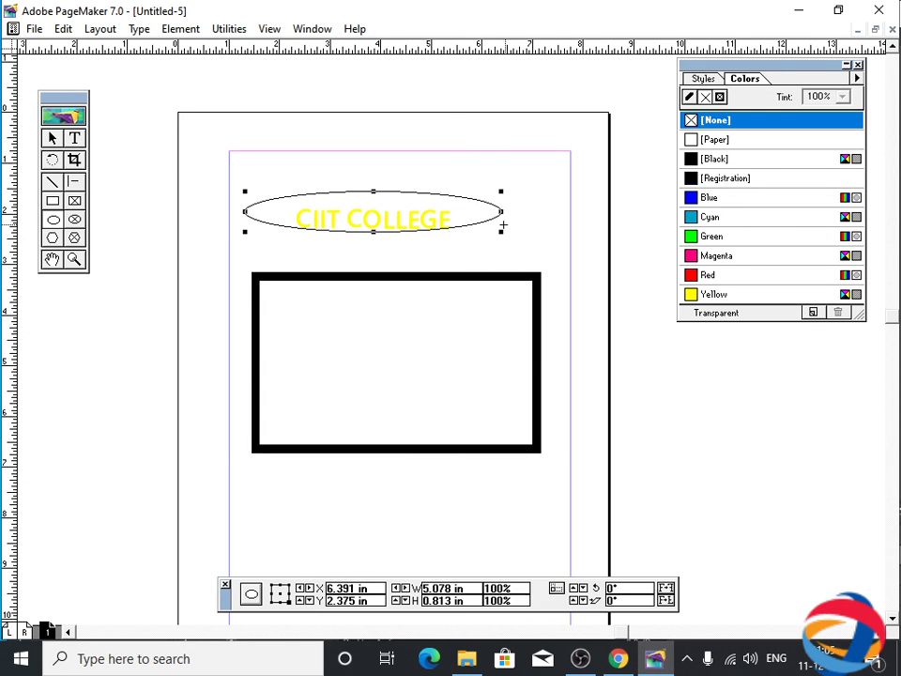
pyautogui.click(376, 229)
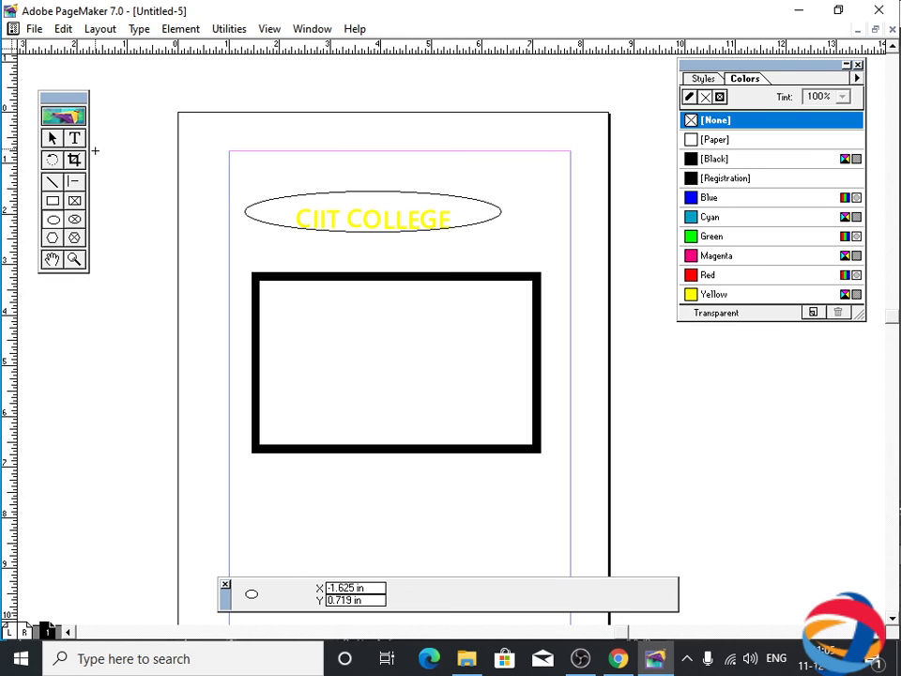
# Stretch the ellipse upward to about 1.4 in high and move it down so it encloses the CIIT COLLEGE text
pyautogui.click(53, 140)
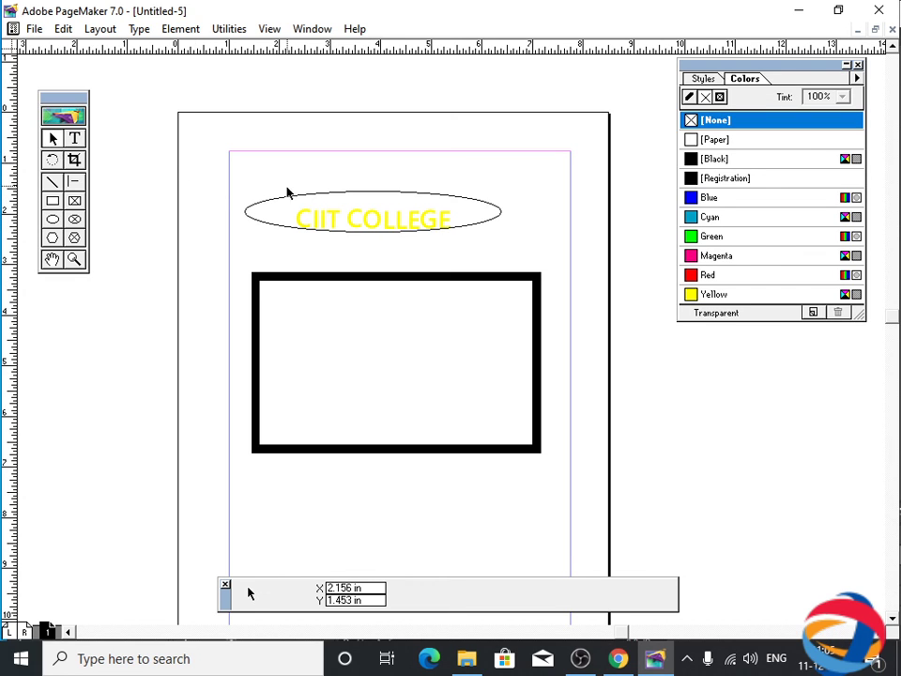
pyautogui.click(319, 197)
pyautogui.moveTo(370, 192); pyautogui.dragTo(372, 162)
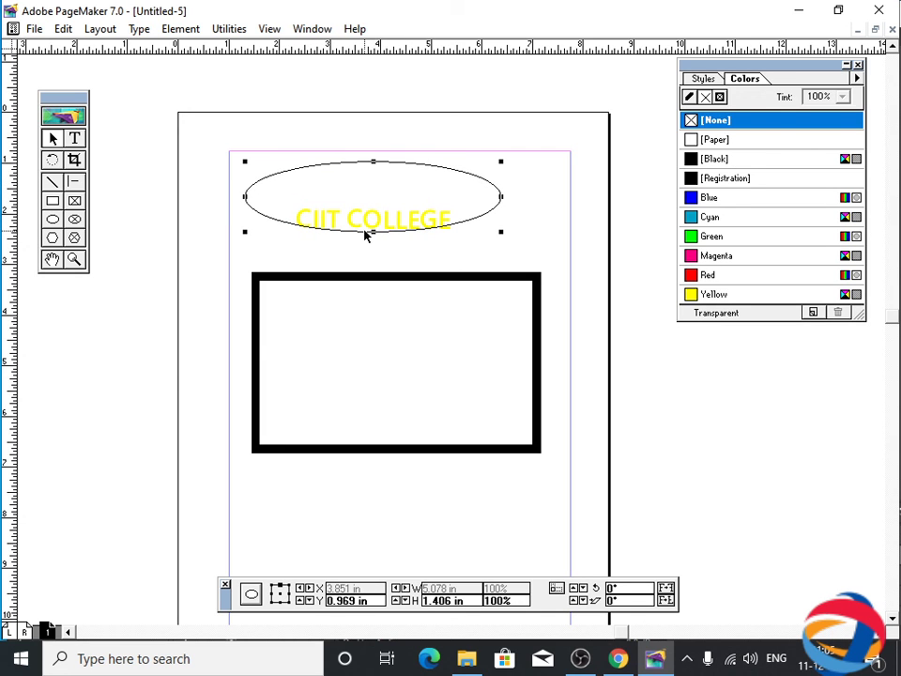
pyautogui.moveTo(366, 233); pyautogui.dragTo(376, 259)
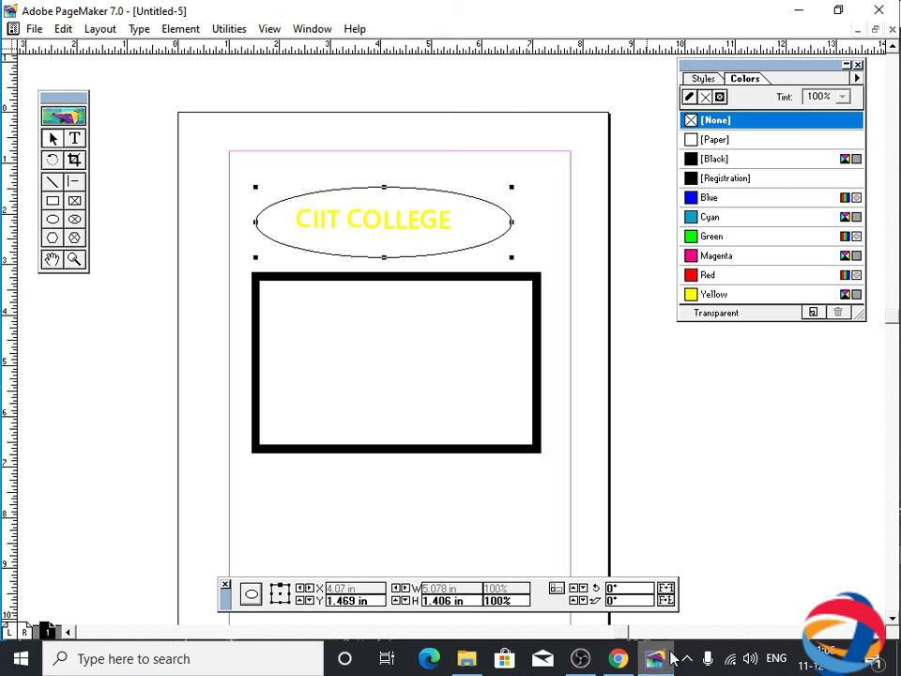
pyautogui.click(579, 658)
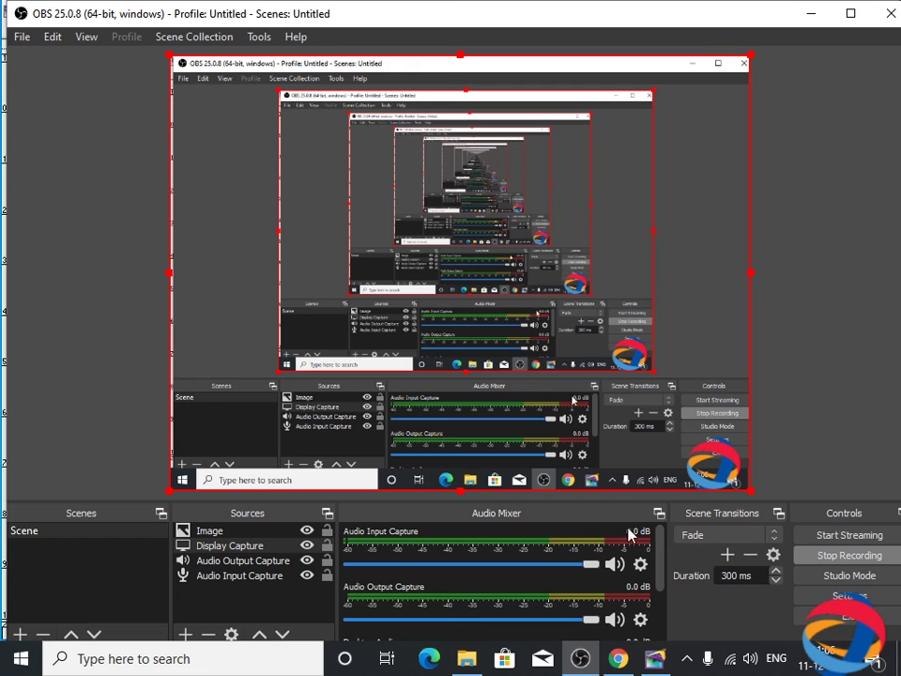